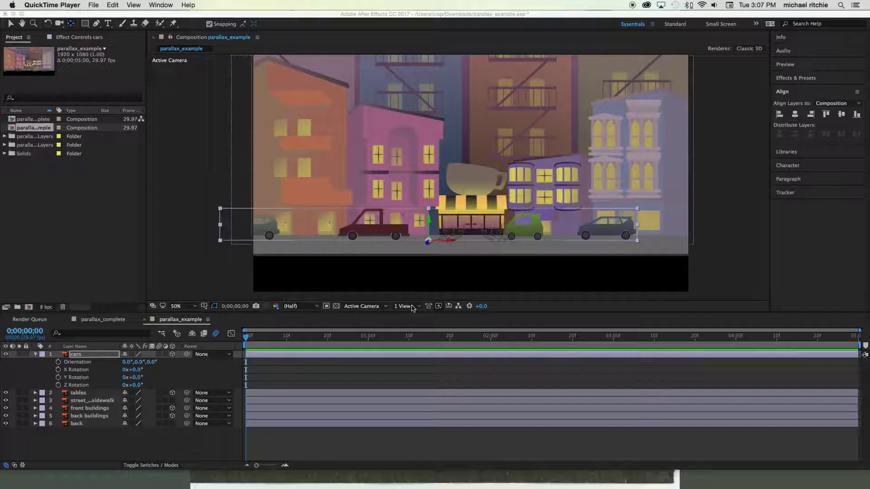
Switch the composition viewer to the 2 Views - Horizontal layout
{"action": "left_click", "coordinate": [421, 309]}
{"action": "left_click", "coordinate": [420, 307]}
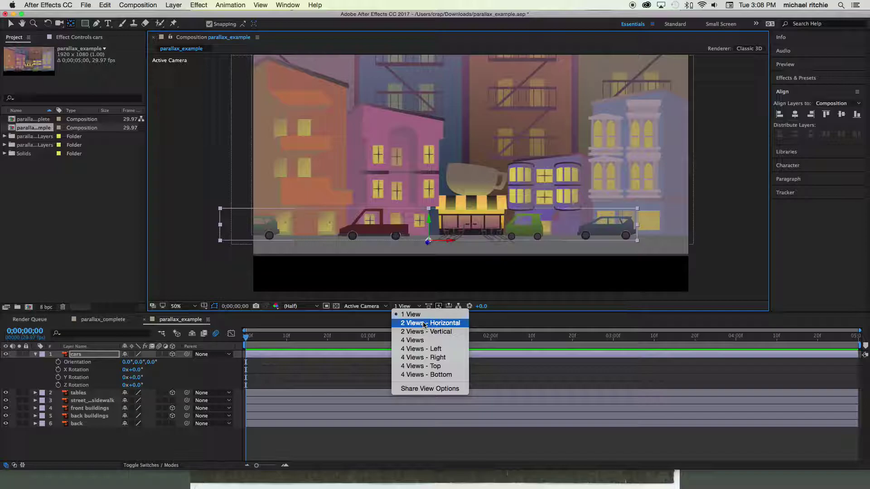
{"action": "left_click", "coordinate": [425, 323]}
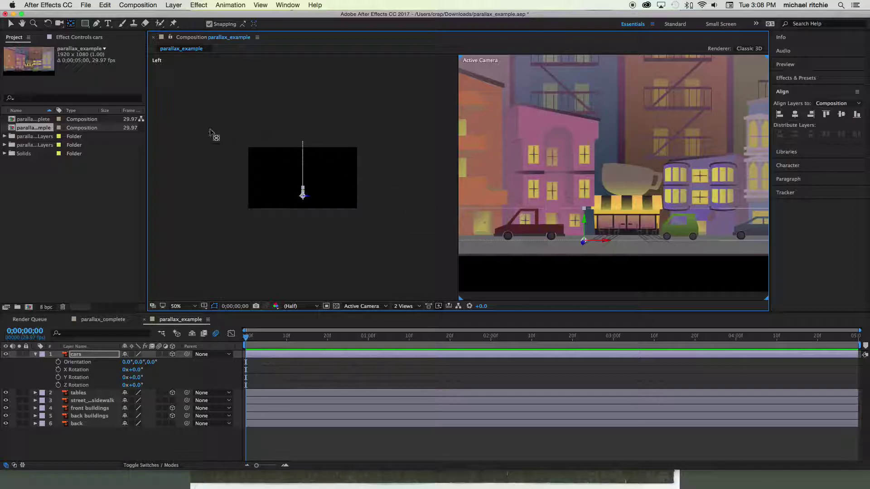
Set the left view to the Top angle and zoom it in to 25%
{"action": "left_click", "coordinate": [214, 134]}
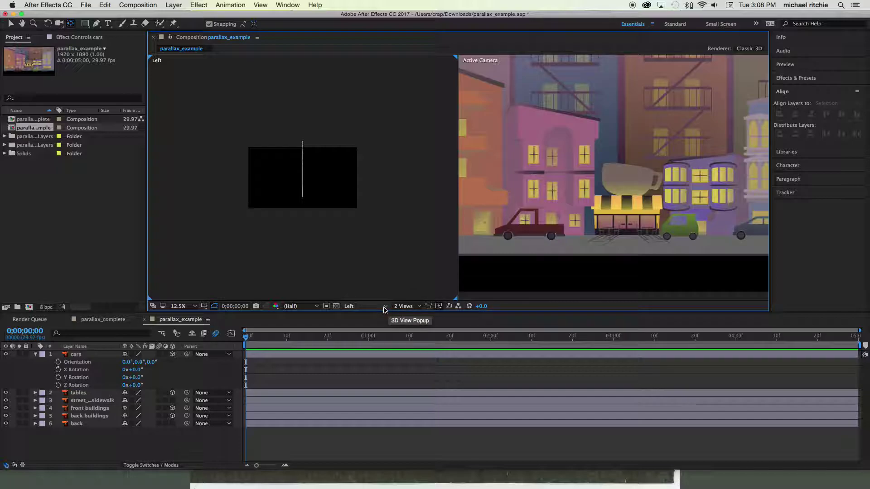
{"action": "left_click", "coordinate": [385, 307]}
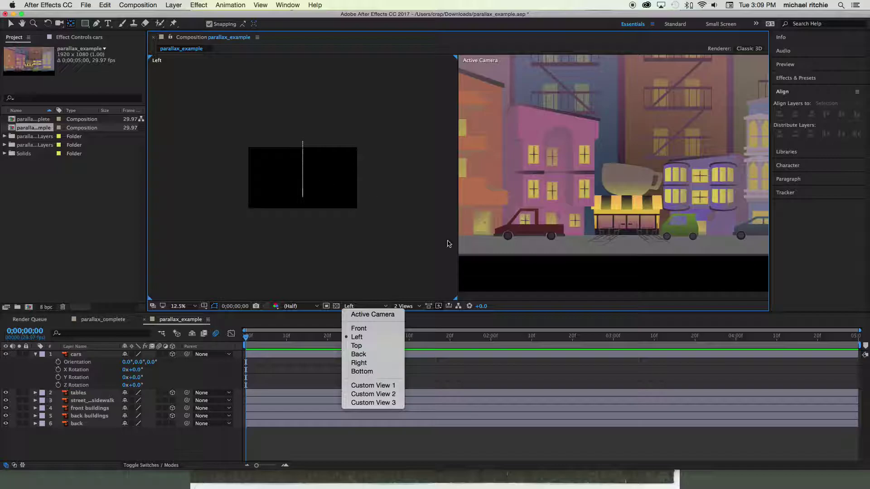
{"action": "left_click", "coordinate": [366, 346]}
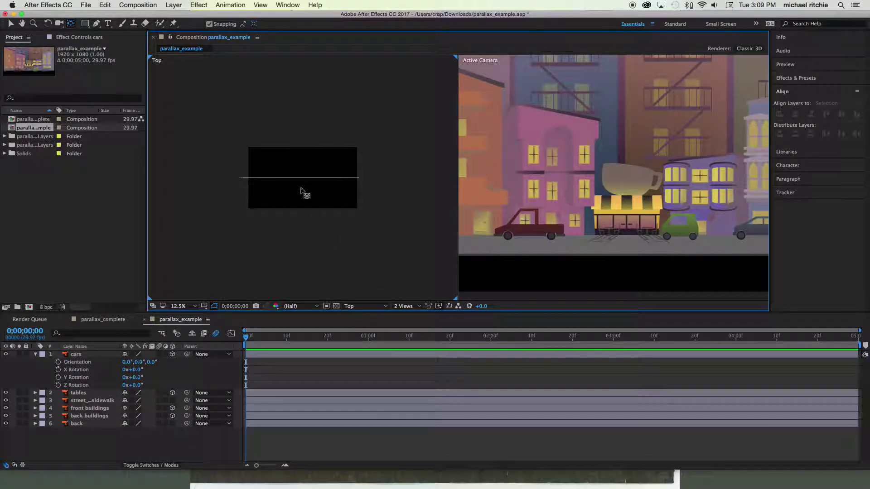
{"action": "key", "text": "period"}
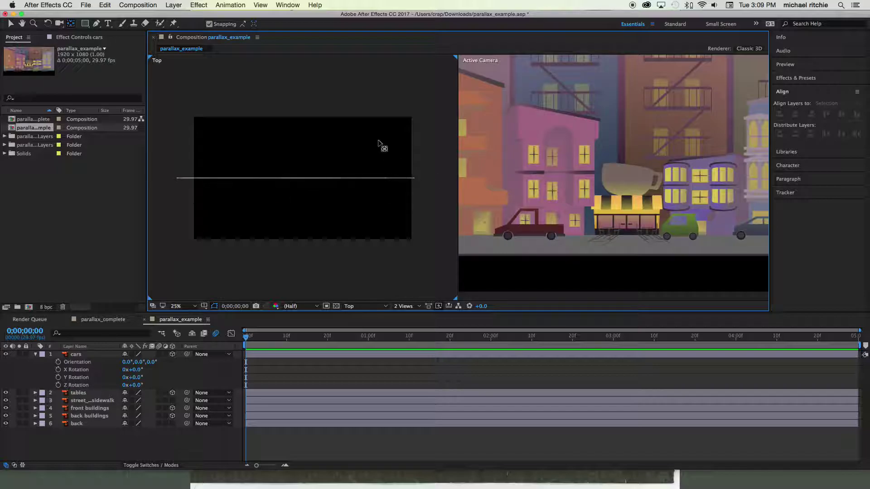
Zoom the Top view to 50% and move the cars layer forward along Z toward the camera
{"action": "left_click", "coordinate": [77, 354]}
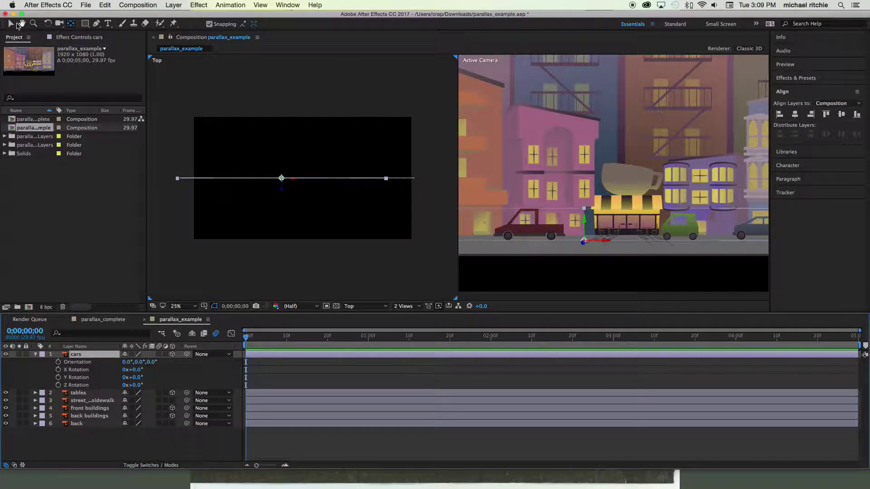
{"action": "key", "text": "v"}
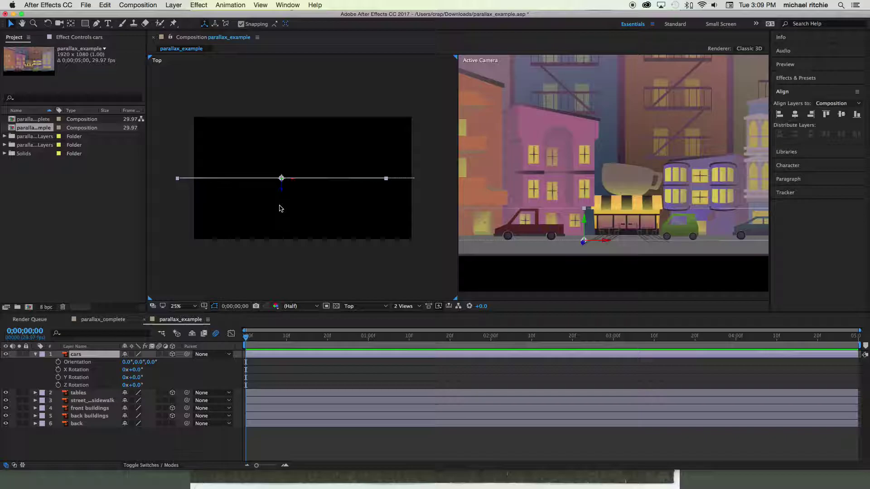
{"action": "key", "text": "period"}
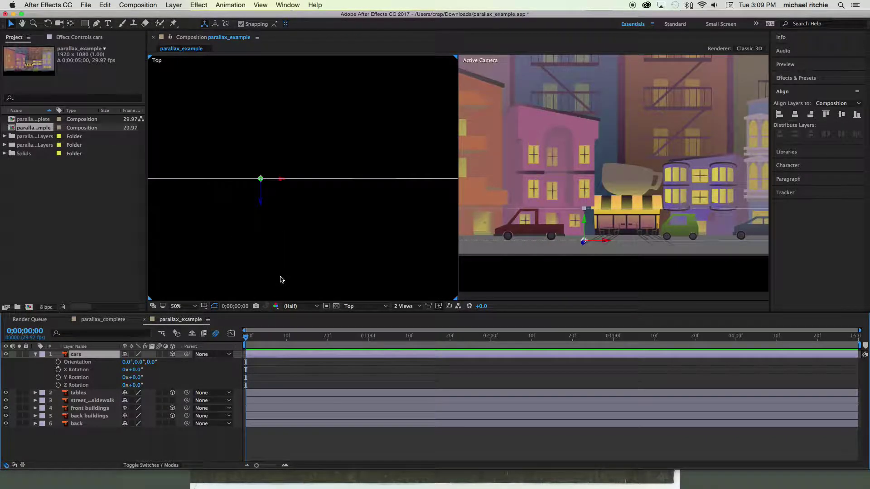
{"action": "left_click_drag", "start_coordinate": [252, 233], "coordinate": [314, 168]}
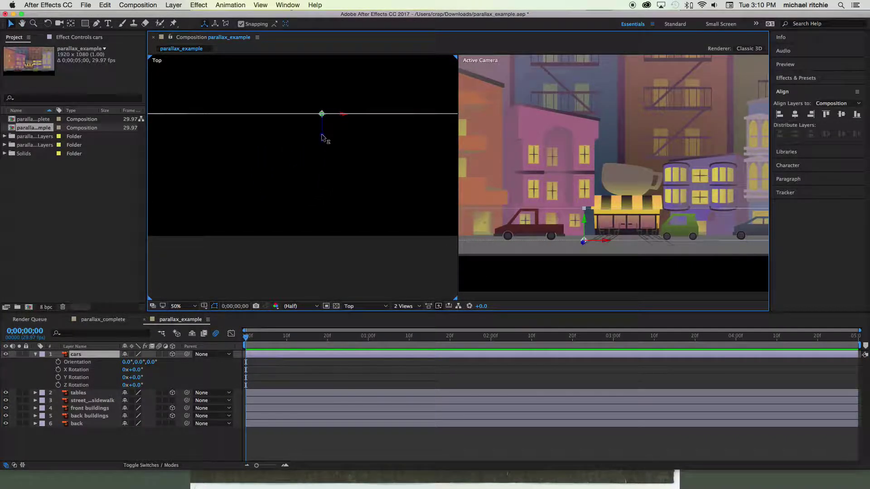
{"action": "left_click_drag", "start_coordinate": [323, 137], "coordinate": [327, 275]}
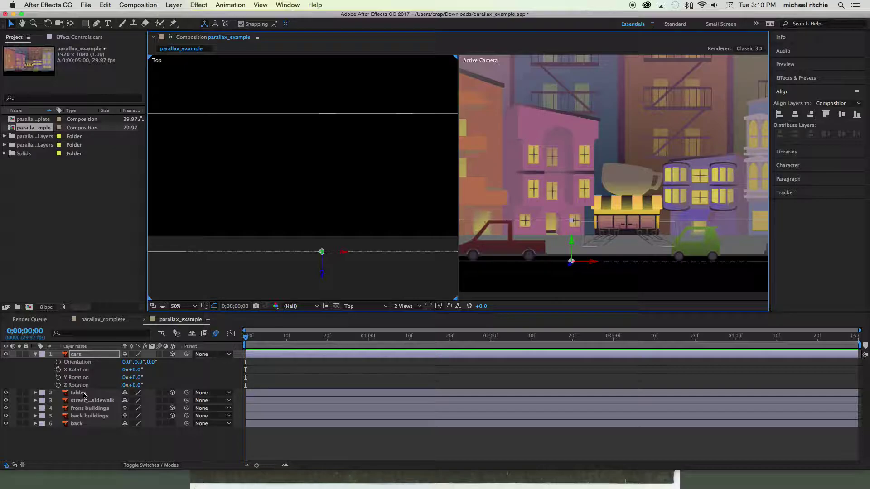
Move the tables layer forward in depth, closer to the camera
{"action": "left_click", "coordinate": [83, 395]}
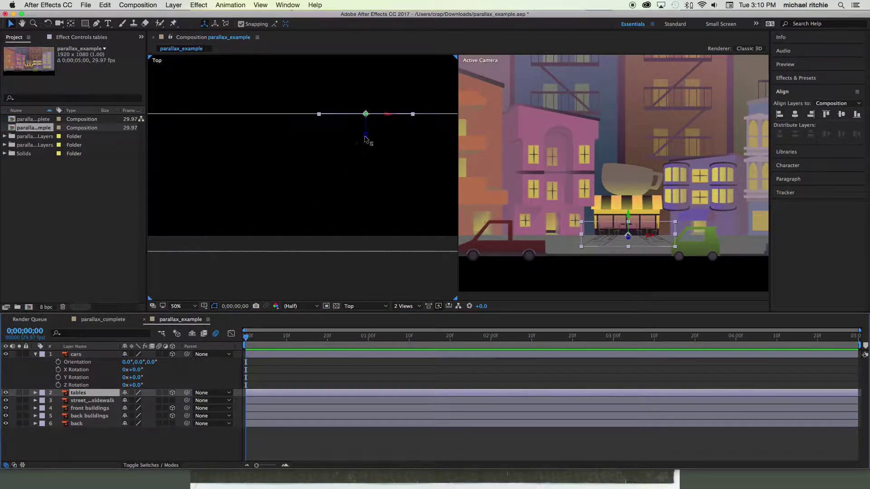
{"action": "left_click_drag", "start_coordinate": [367, 137], "coordinate": [366, 164]}
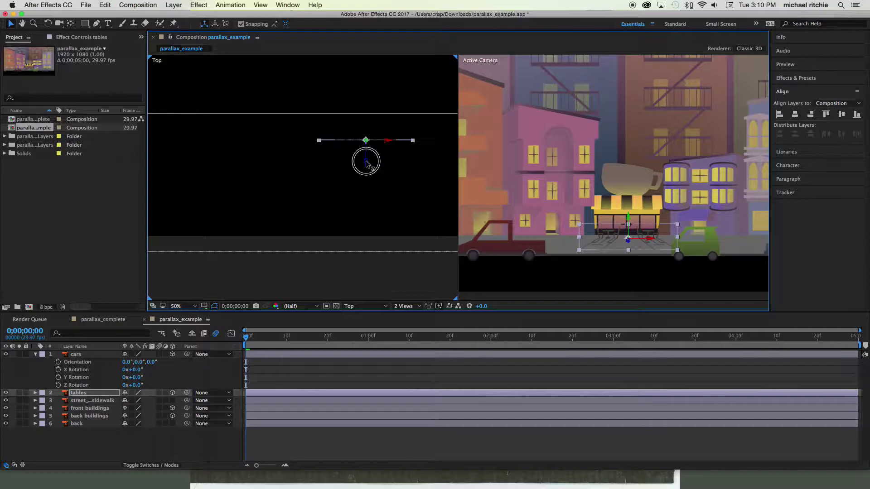
{"action": "left_click_drag", "start_coordinate": [366, 163], "coordinate": [366, 164]}
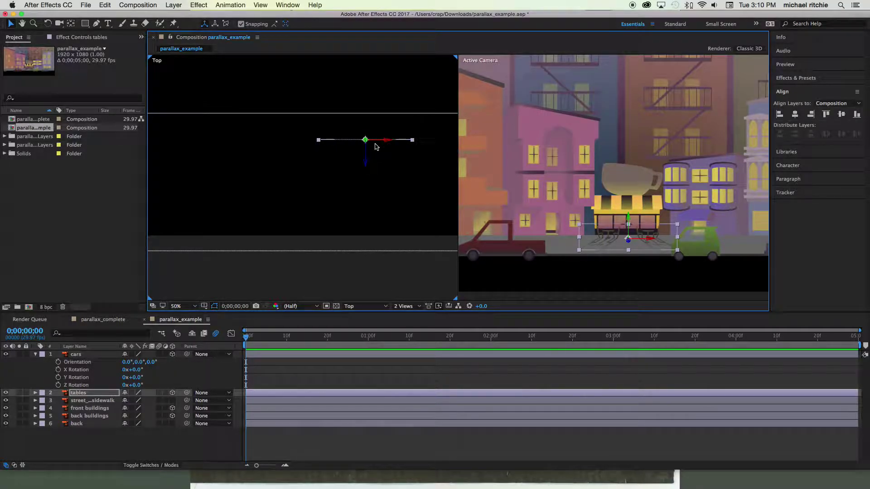
Push the back buildings layer farther back along Z in the Top view
{"action": "left_click", "coordinate": [99, 416]}
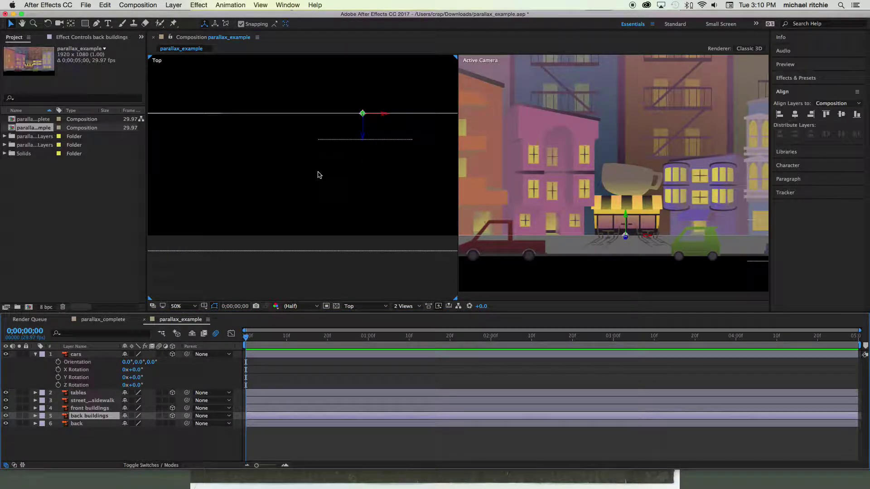
{"action": "key", "text": "h"}
{"action": "left_click_drag", "start_coordinate": [313, 165], "coordinate": [274, 272]}
{"action": "scroll", "coordinate": [334, 229], "scroll_direction": "up", "scroll_amount": 3}
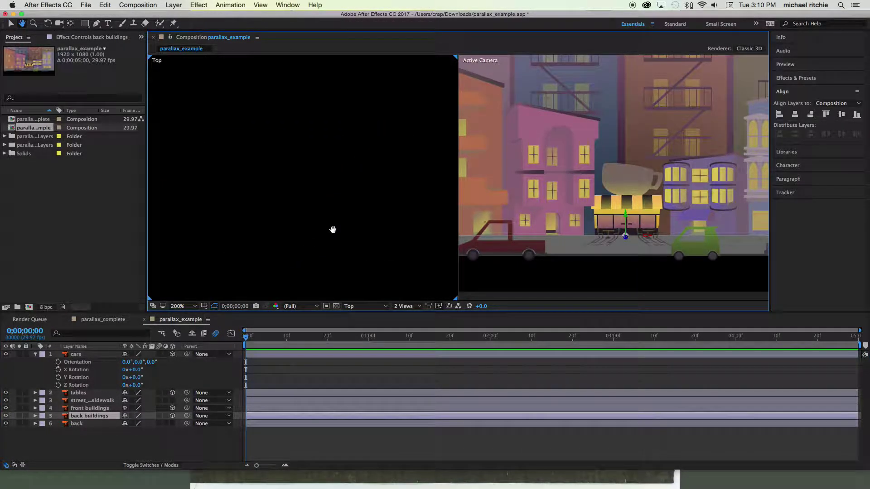
{"action": "key", "text": "v"}
{"action": "scroll", "coordinate": [333, 232], "scroll_direction": "down", "scroll_amount": 3}
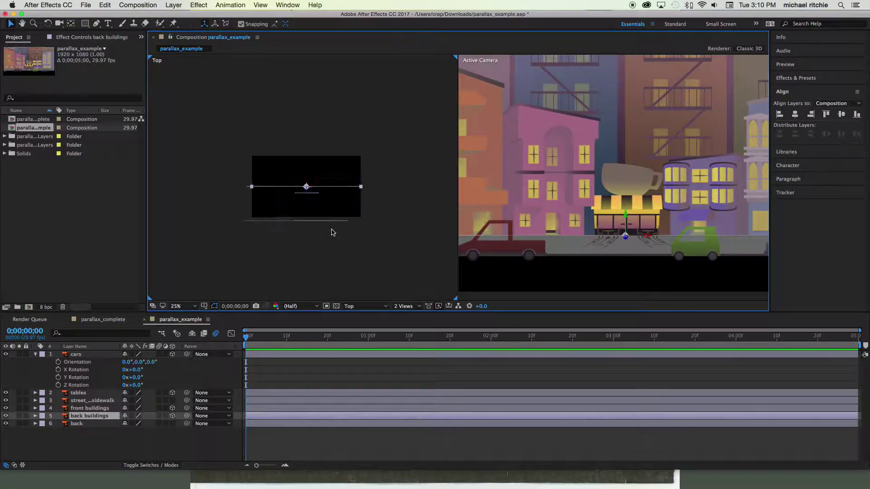
{"action": "scroll", "coordinate": [333, 232], "scroll_direction": "down", "scroll_amount": 1}
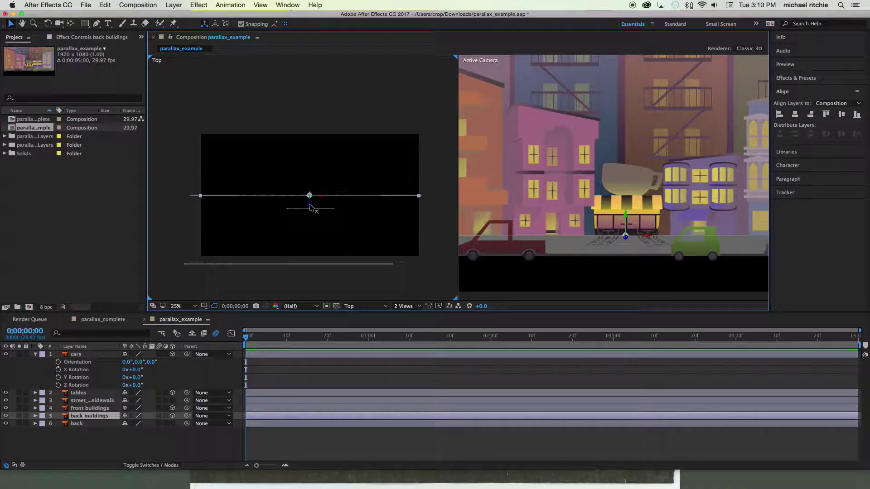
{"action": "left_click_drag", "start_coordinate": [311, 207], "coordinate": [311, 144]}
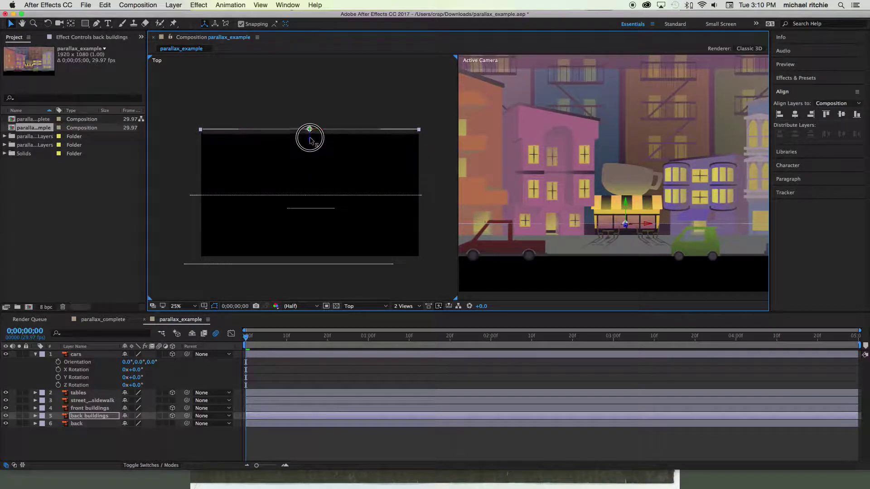
{"action": "left_click_drag", "start_coordinate": [310, 139], "coordinate": [310, 135]}
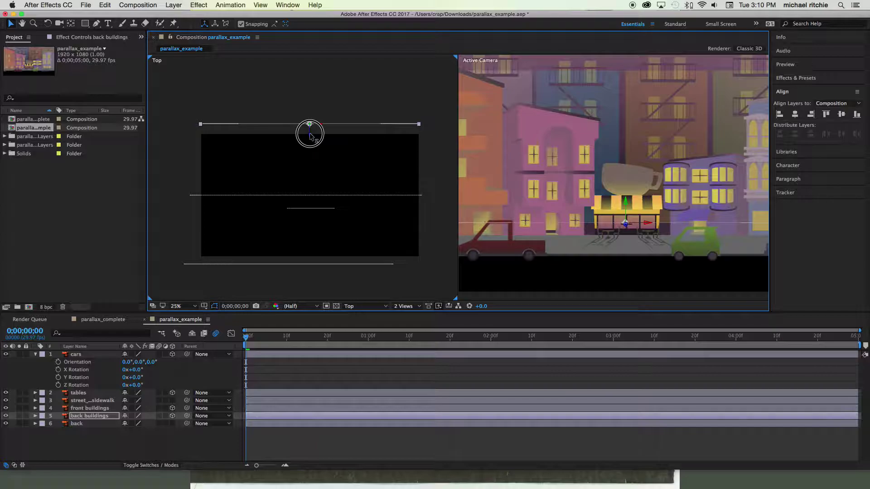
{"action": "left_click_drag", "start_coordinate": [310, 135], "coordinate": [310, 134]}
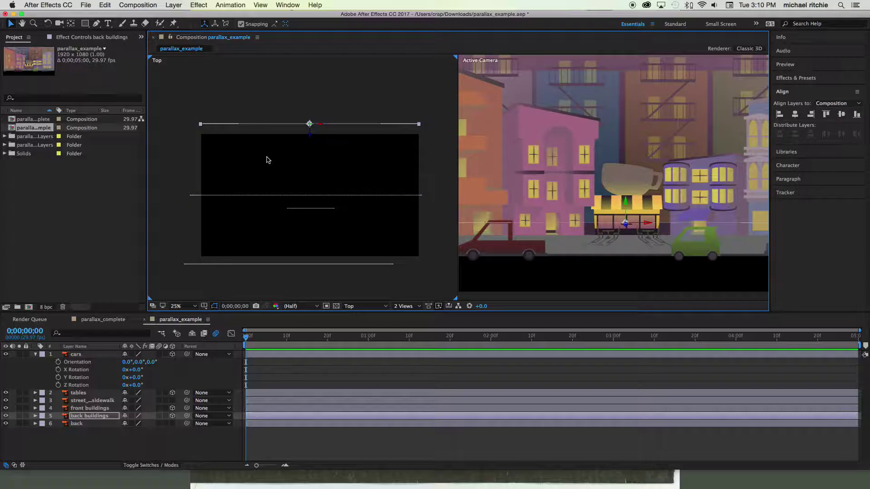
Zoom out the Active Camera view and pan it to show the whole frame
{"action": "scroll", "coordinate": [509, 197], "scroll_direction": "down", "scroll_amount": 2}
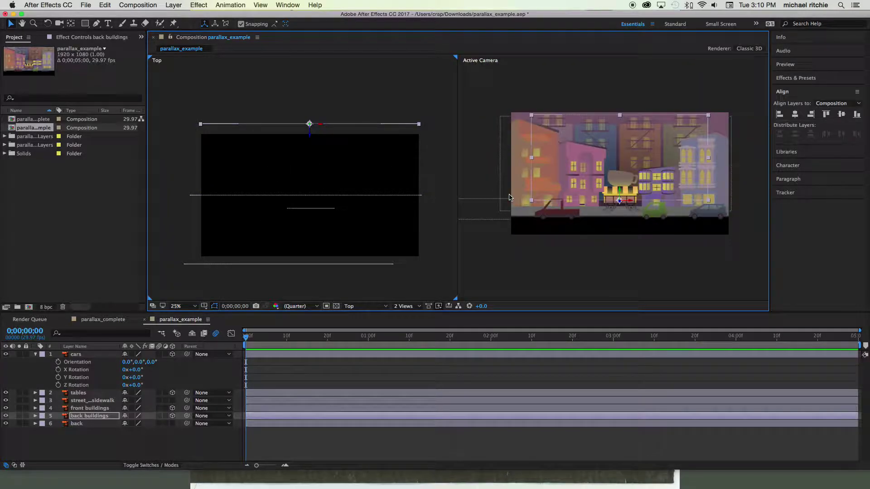
{"action": "key", "text": "h"}
{"action": "left_click_drag", "start_coordinate": [510, 198], "coordinate": [490, 224]}
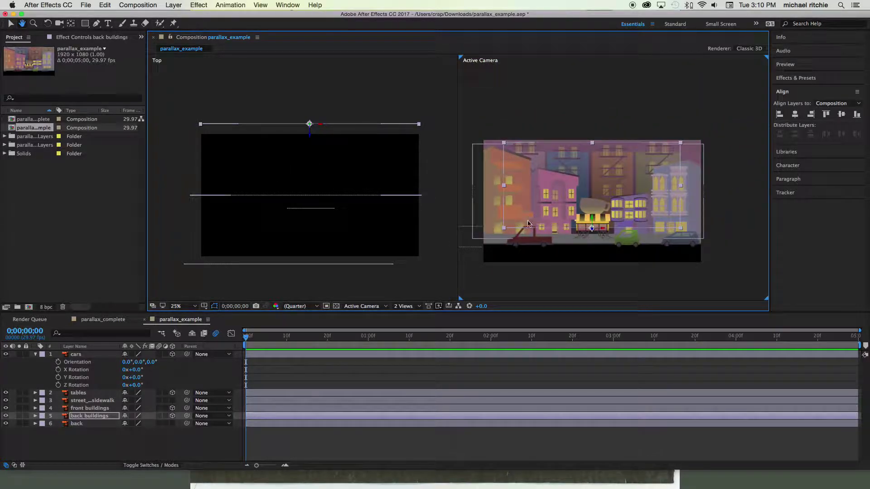
{"action": "key", "text": "v"}
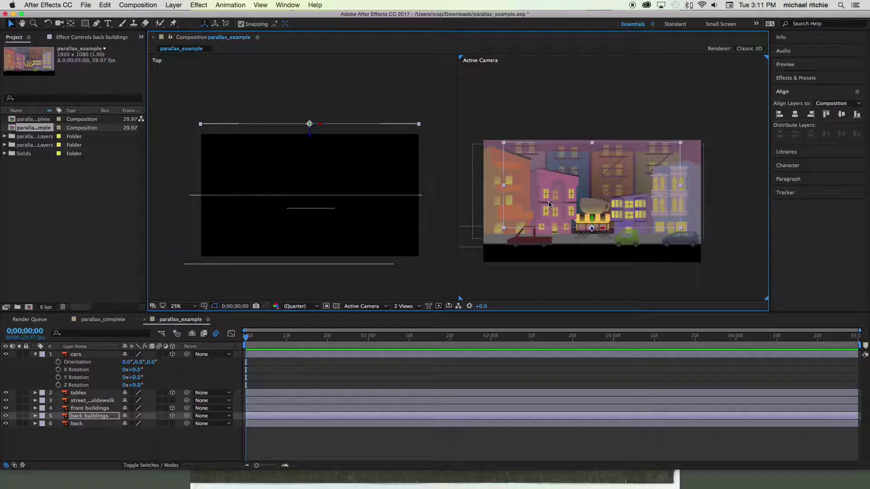
Scale the back buildings layer up to 130%
{"action": "left_click", "coordinate": [102, 417]}
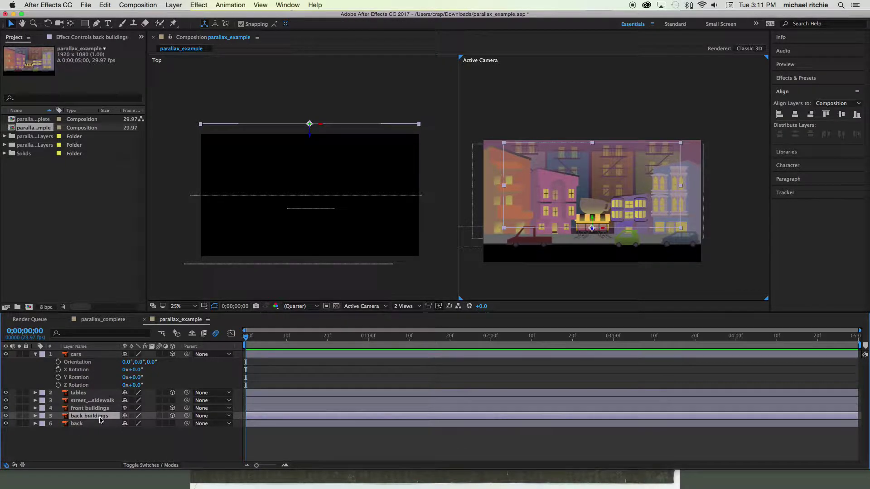
{"action": "key", "text": "s"}
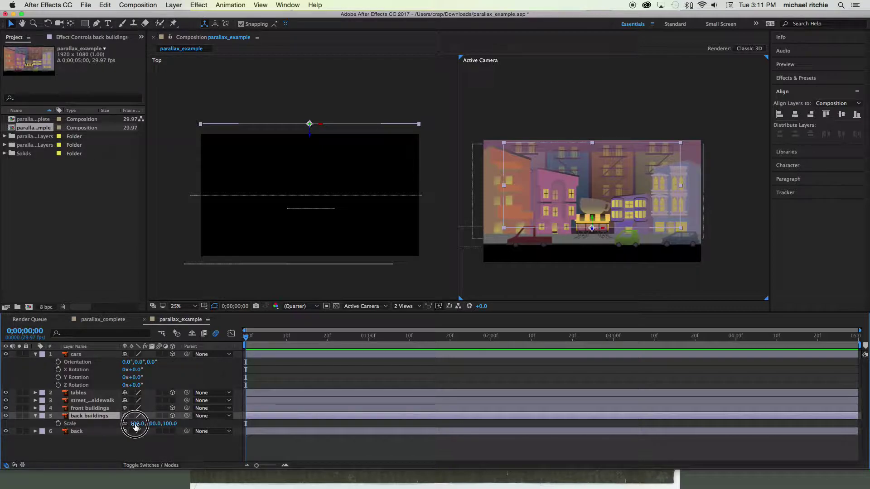
{"action": "left_click_drag", "start_coordinate": [136, 427], "coordinate": [149, 426]}
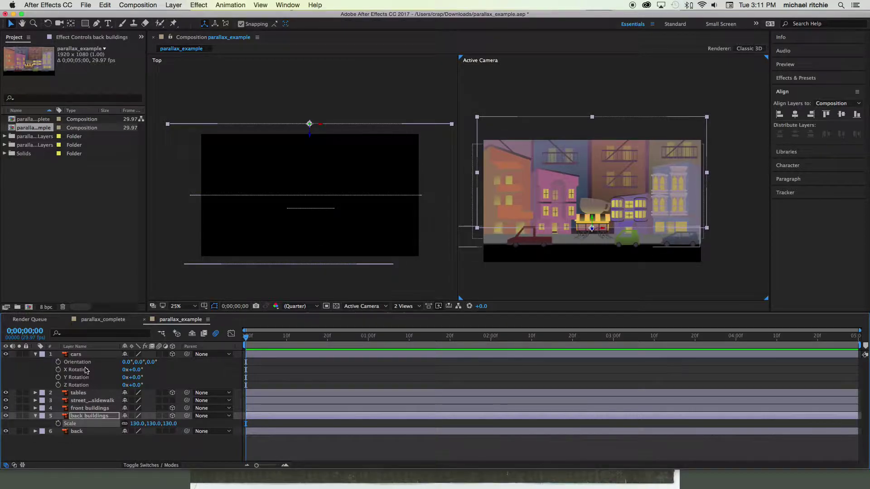
Scale the cars layer down to 74%
{"action": "left_click", "coordinate": [85, 358]}
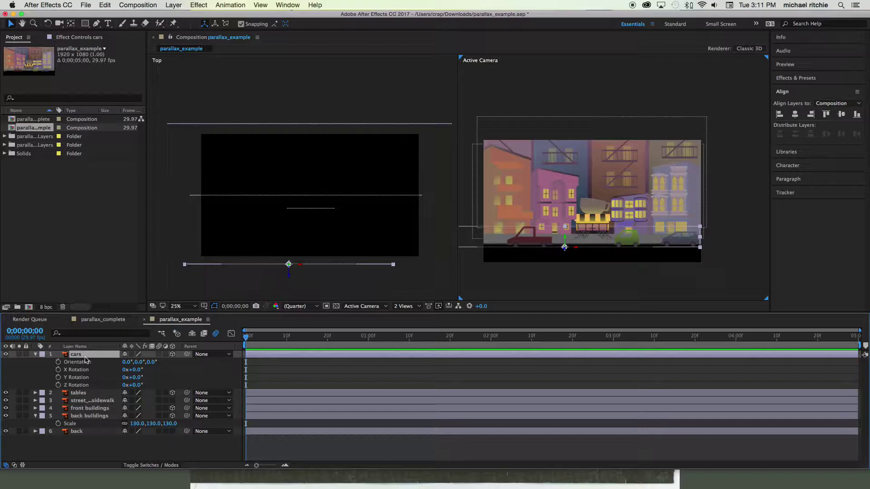
{"action": "key", "text": "s"}
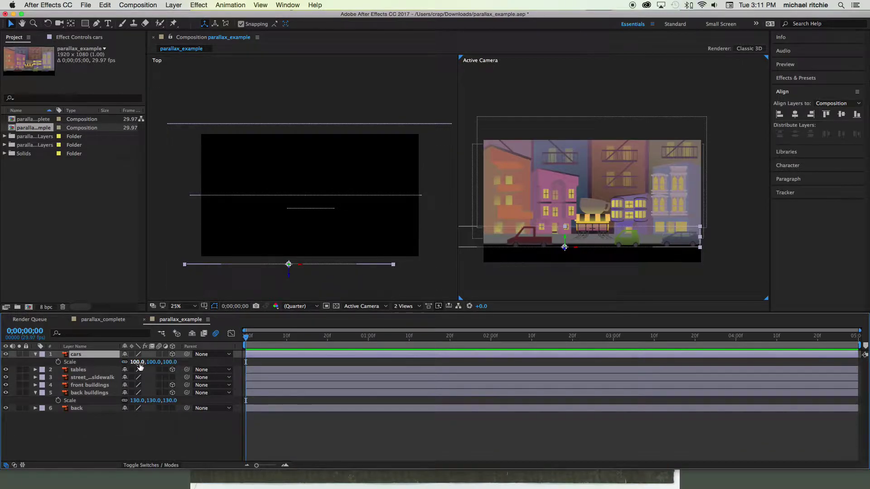
{"action": "left_click_drag", "start_coordinate": [136, 362], "coordinate": [130, 365]}
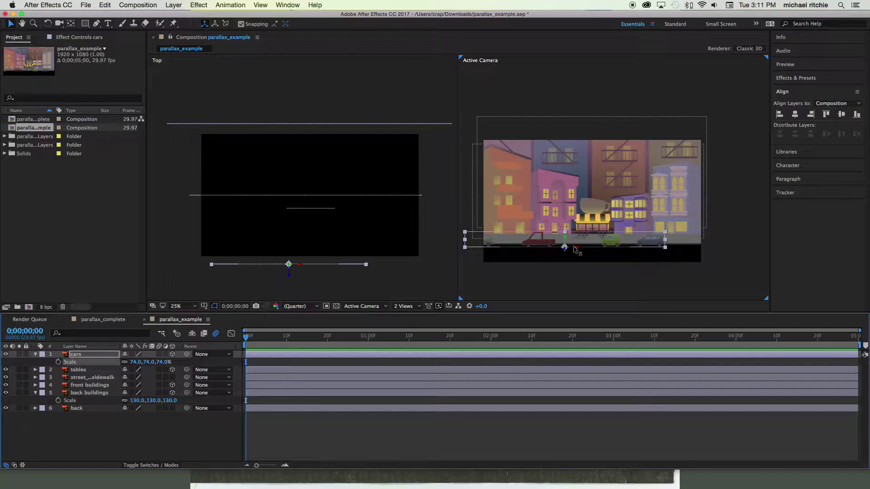
Slide the cars layer slightly right in the Active Camera view and recenter the view
{"action": "left_click_drag", "start_coordinate": [567, 248], "coordinate": [595, 249]}
{"action": "scroll", "coordinate": [595, 250], "scroll_direction": "up", "scroll_amount": 2}
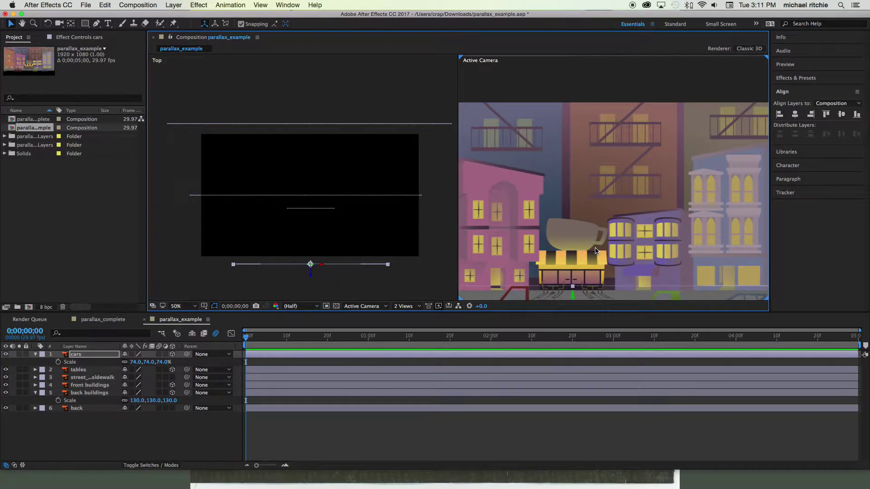
{"action": "scroll", "coordinate": [597, 251], "scroll_direction": "down", "scroll_amount": 8}
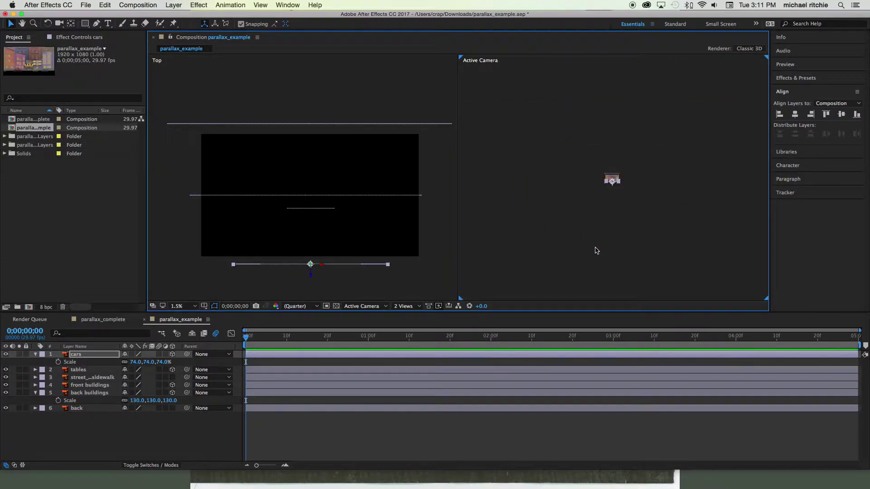
{"action": "scroll", "coordinate": [596, 251], "scroll_direction": "up", "scroll_amount": 7}
{"action": "scroll", "coordinate": [596, 250], "scroll_direction": "down", "scroll_amount": 3}
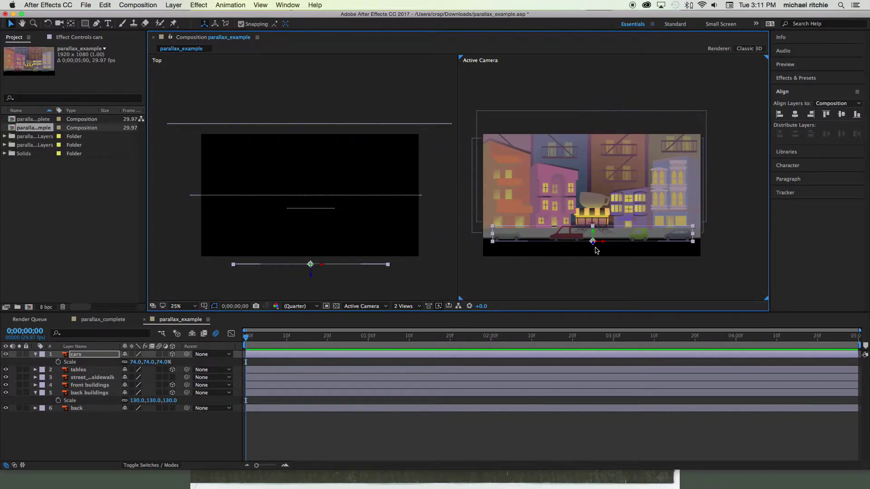
{"action": "left_click_drag", "start_coordinate": [596, 250], "coordinate": [611, 249]}
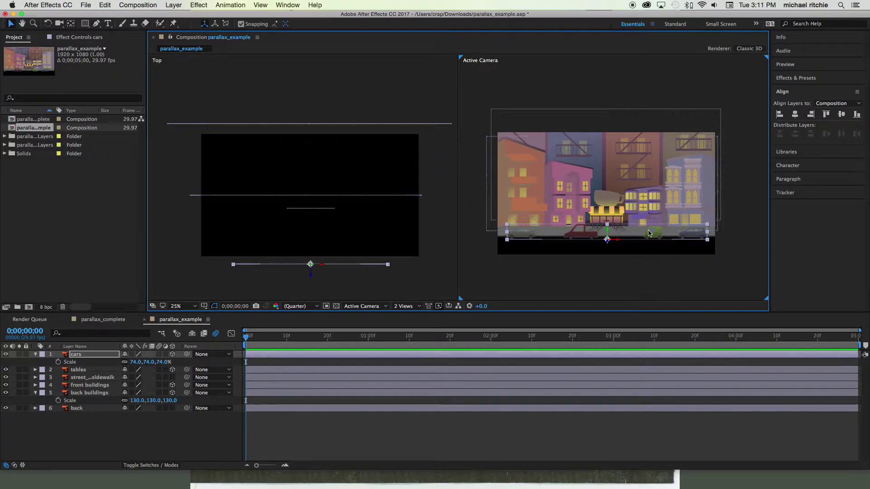